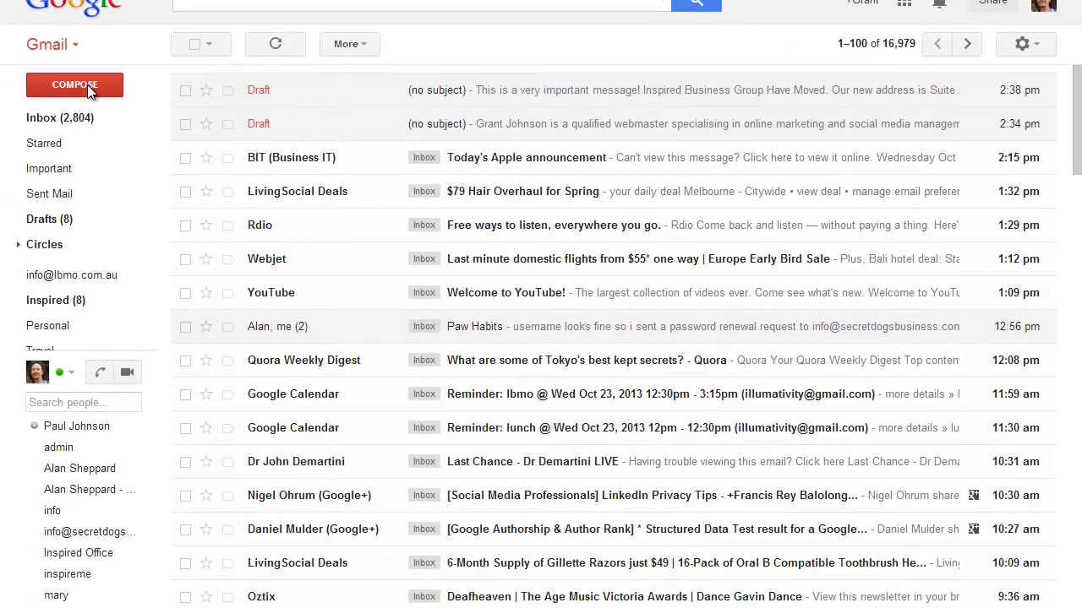
Compose a new Gmail message and type a row of asterisks (**********) in its body.
click(87, 85)
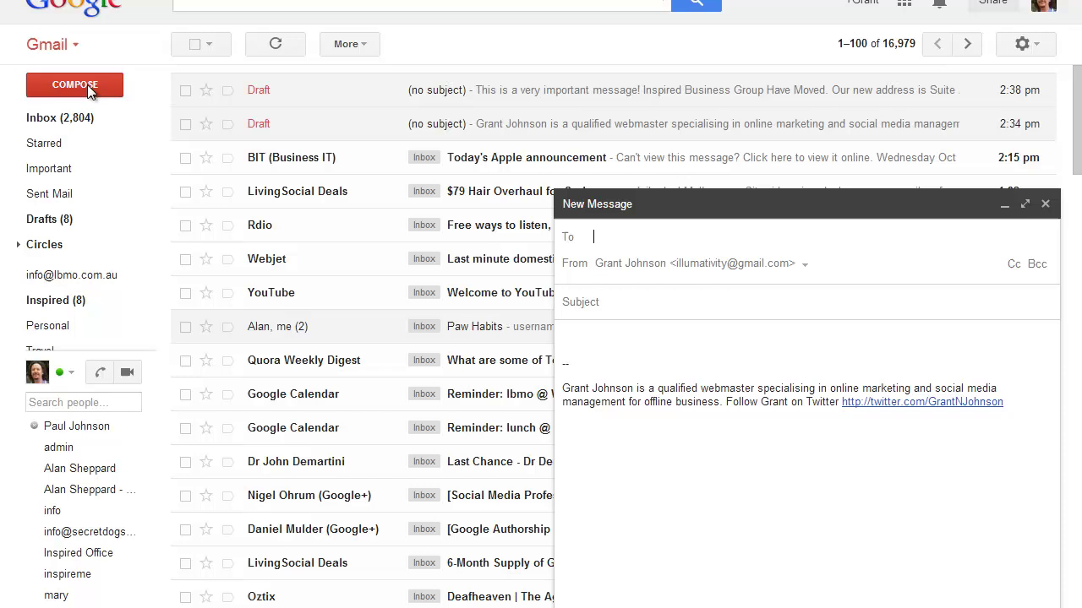
click(597, 336)
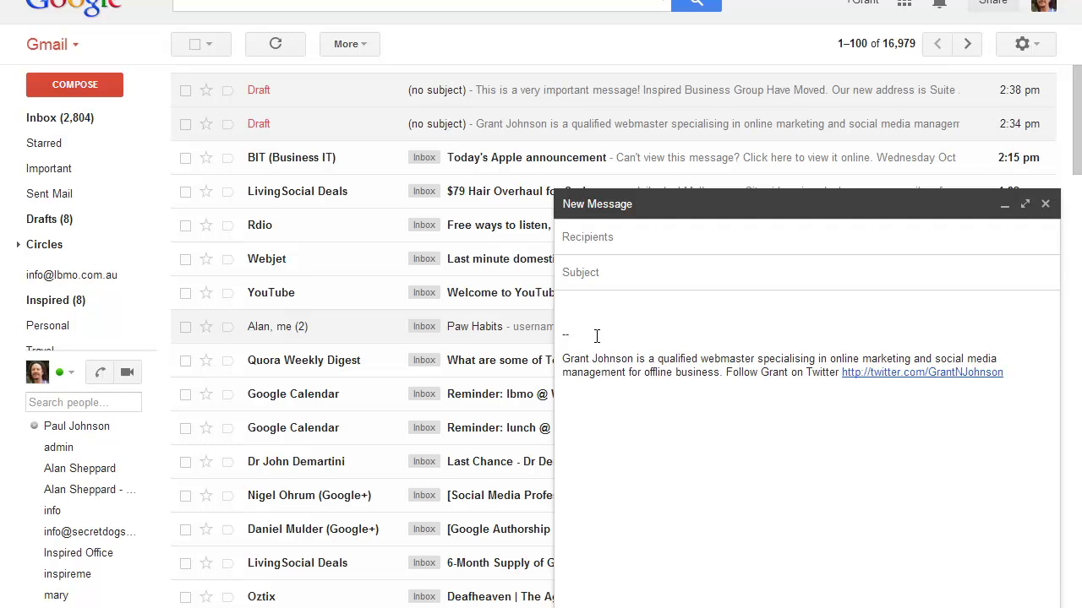
text(**********)
Select the asterisk row and right-click it to bring up the inspect option.
drag(610, 306, 495, 308)
right_click(566, 327)
right_click(580, 303)
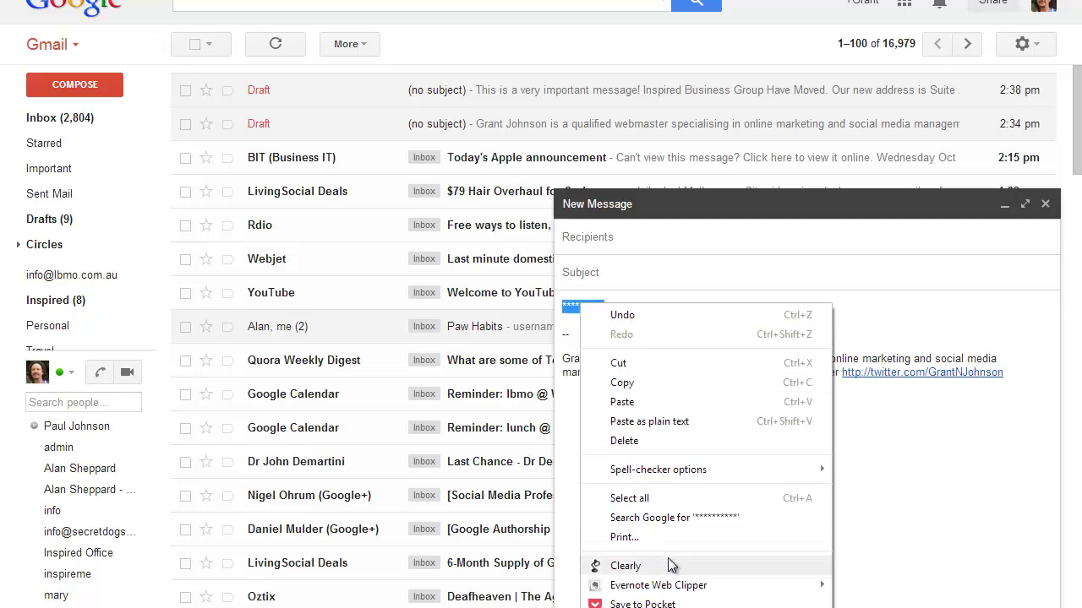
Open the message-body div as editable HTML in DevTools and select the asterisk placeholder.
key(ctrl+shift+i)
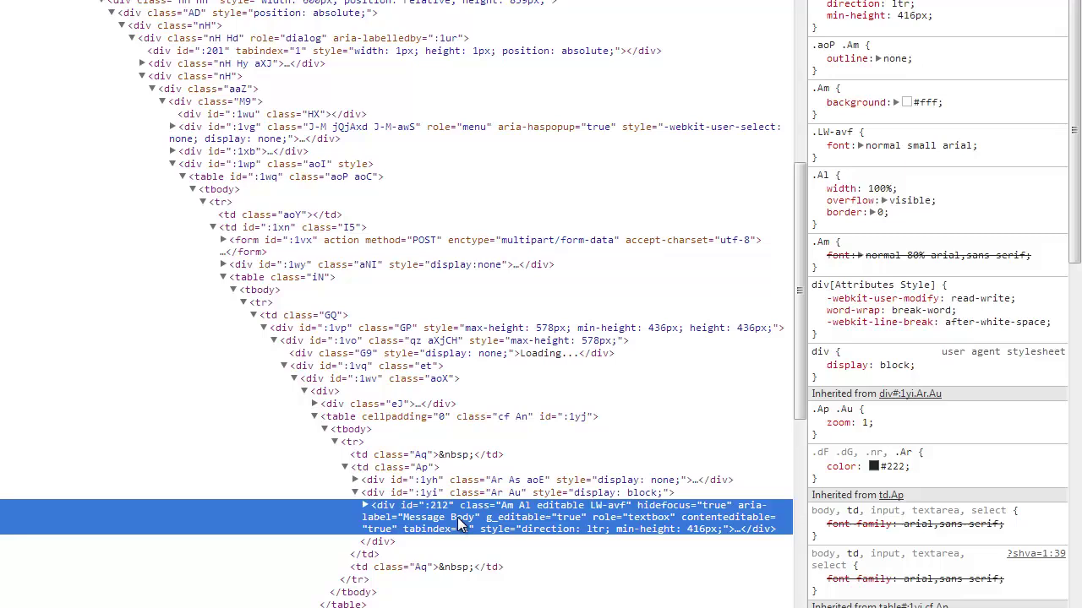
right_click(459, 524)
click(518, 345)
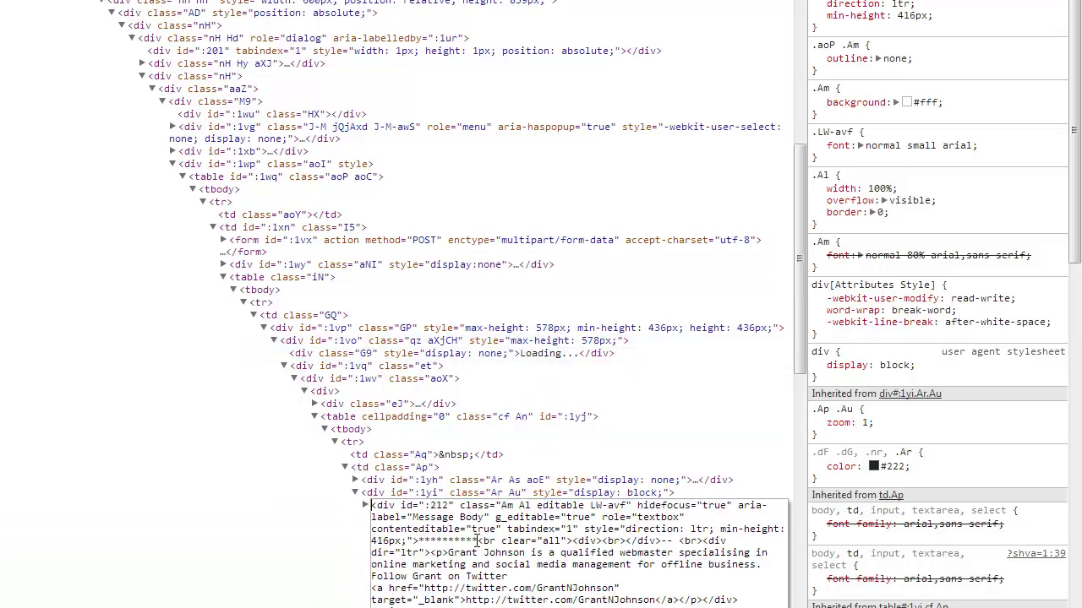
drag(478, 540, 420, 541)
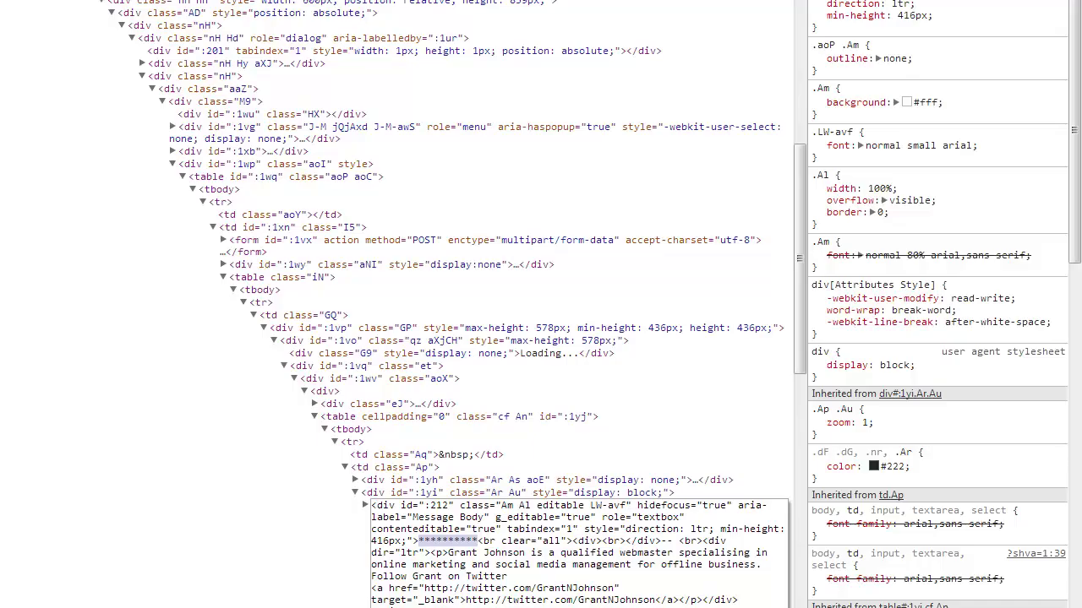
Scroll through the newsletter page in Dreamweaver, then switch to Code view.
scroll(328, 279, up, 5)
scroll(328, 278, up, 5)
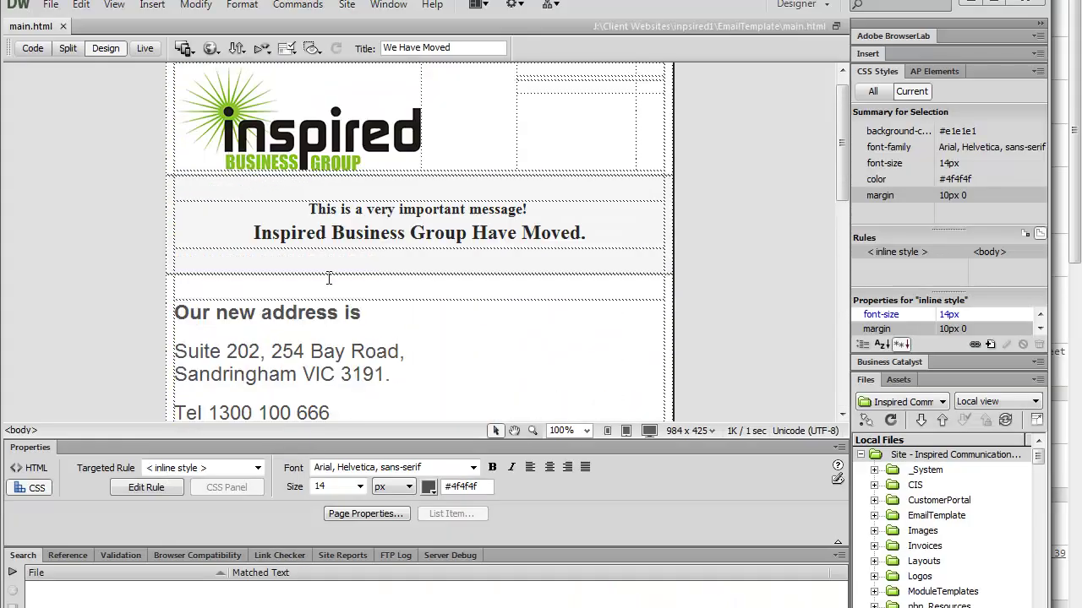
scroll(329, 278, up, 1)
scroll(406, 237, down, 2)
scroll(480, 196, down, 2)
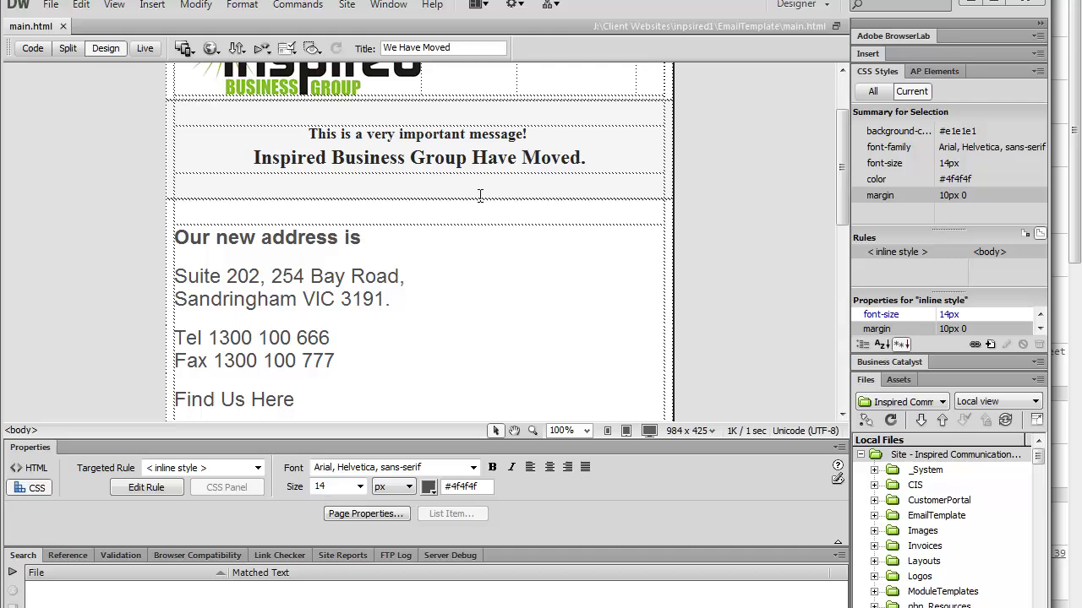
scroll(480, 196, down, 2)
scroll(480, 196, down, 4)
scroll(480, 196, down, 6)
scroll(480, 196, down, 3)
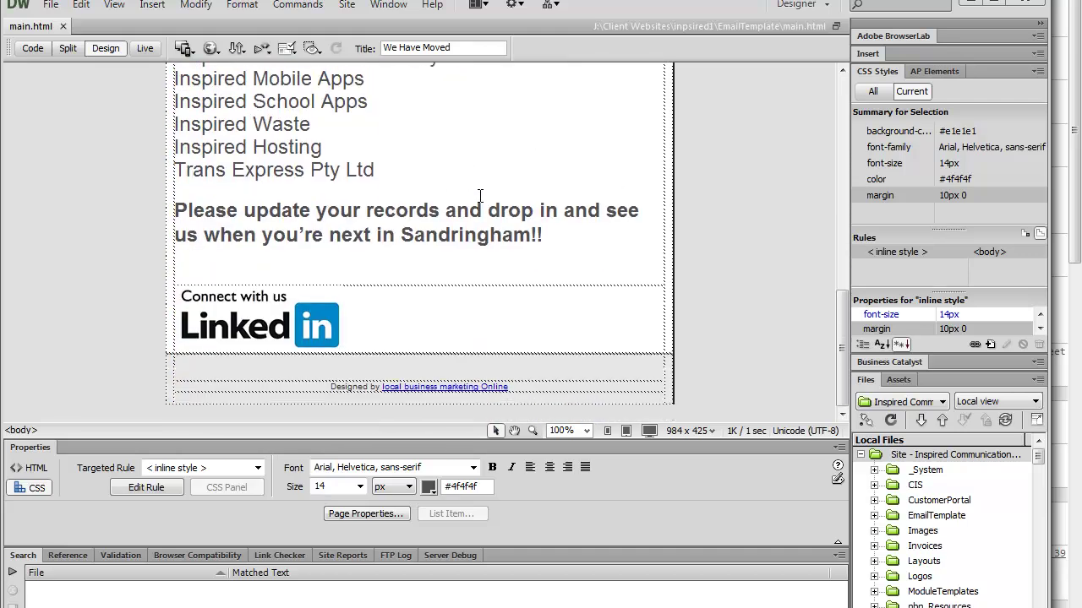
scroll(480, 196, up, 5)
scroll(480, 196, up, 6)
scroll(480, 196, up, 3)
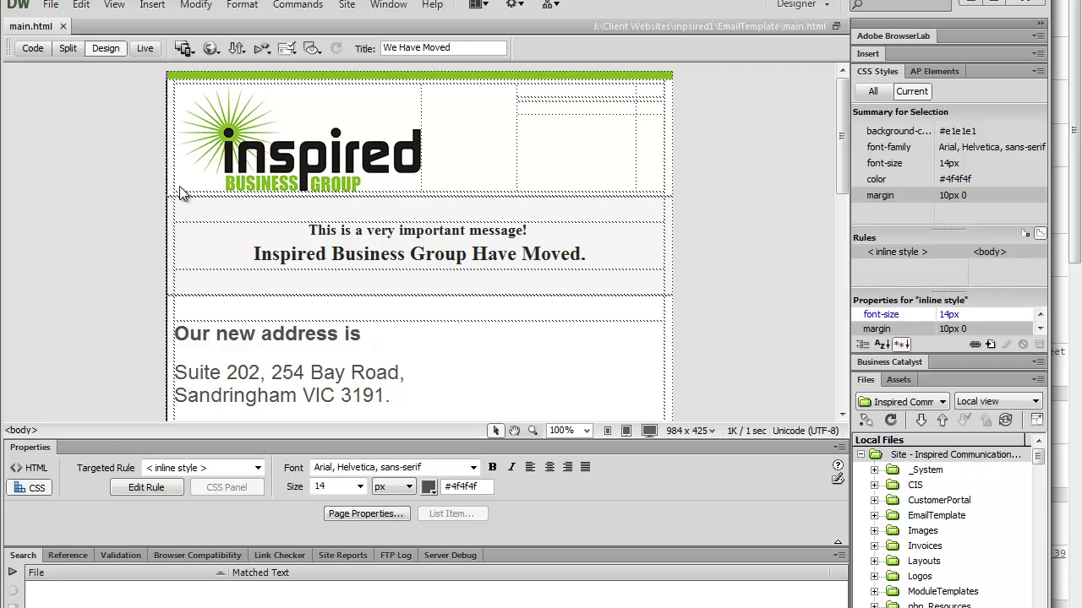
click(34, 50)
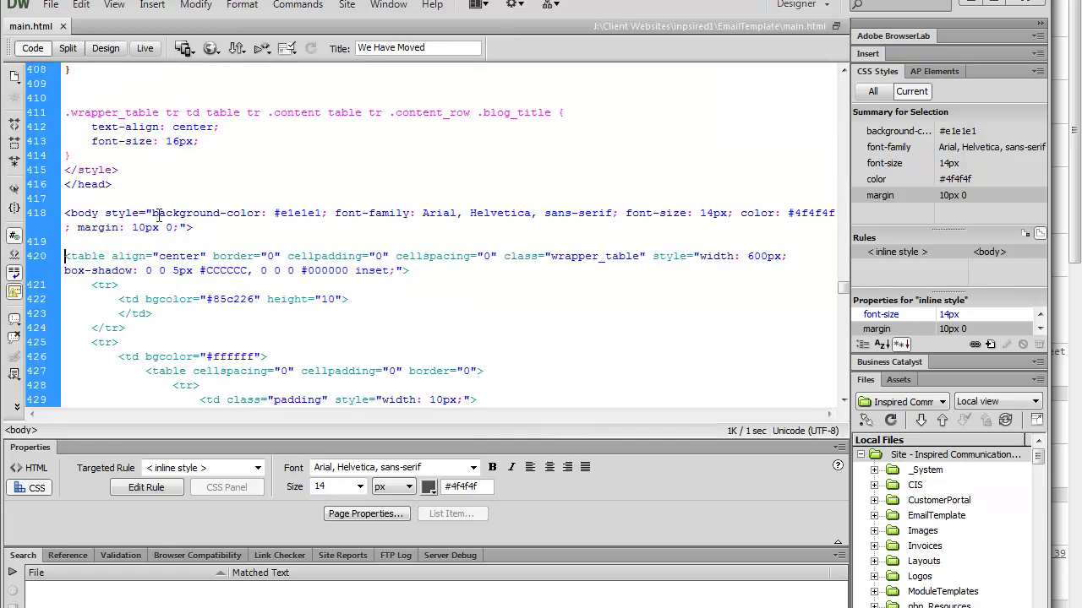
Select the table markup from <table> on line 420 to </table> on line 607 and copy it.
mouse_move(66, 213)
mouse_down()
mouse_move(108, 399)
mouse_move(101, 328)
mouse_move(111, 415)
mouse_up()
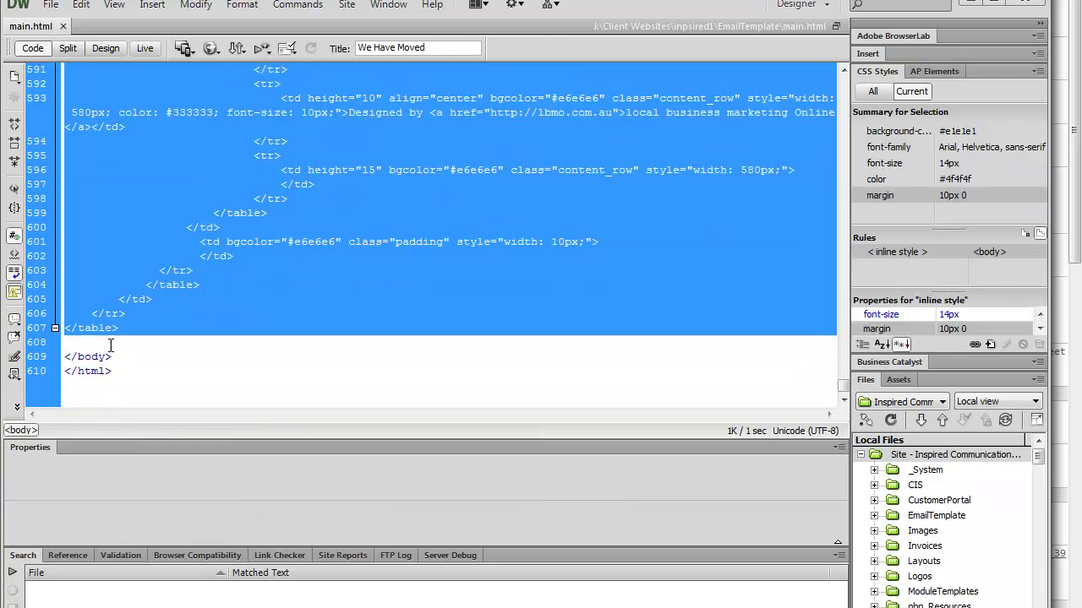
mouse_move(111, 415)
mouse_down()
mouse_move(120, 338)
mouse_move(123, 354)
mouse_up()
key(ctrl+c)
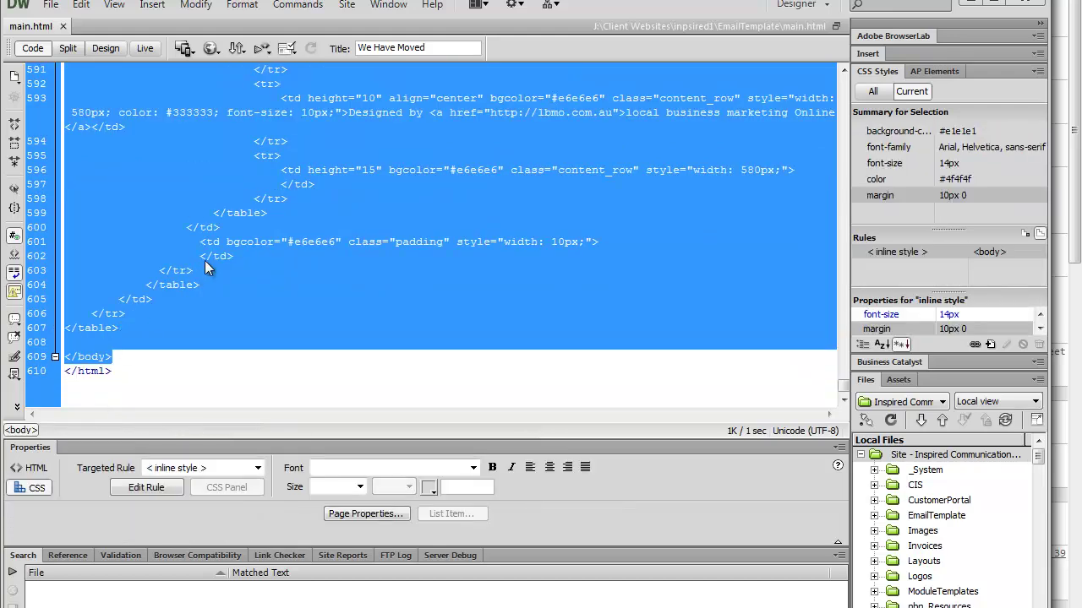
right_click(201, 248)
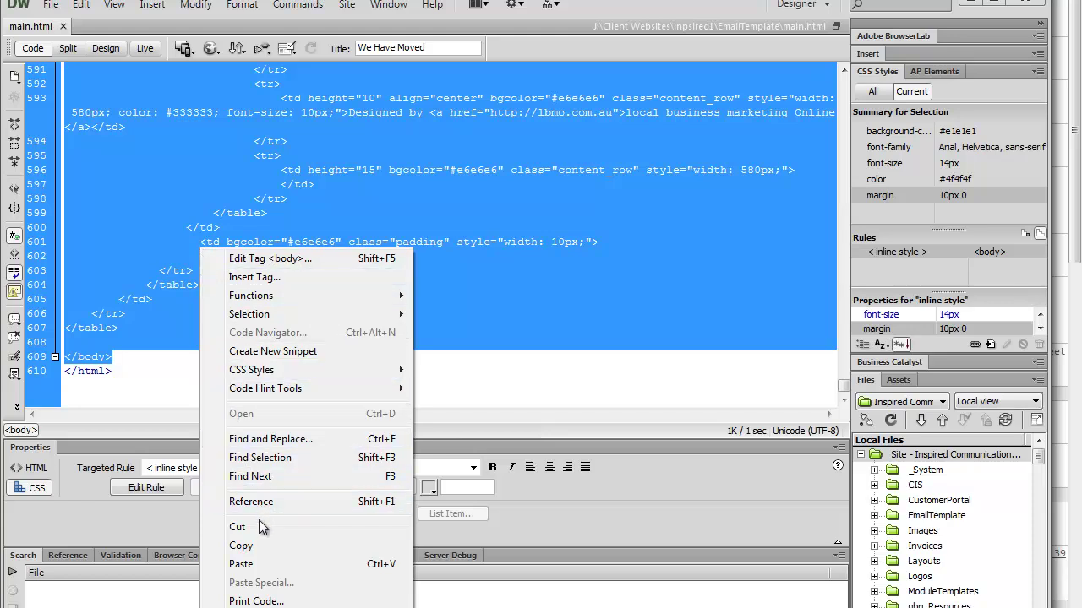
click(245, 546)
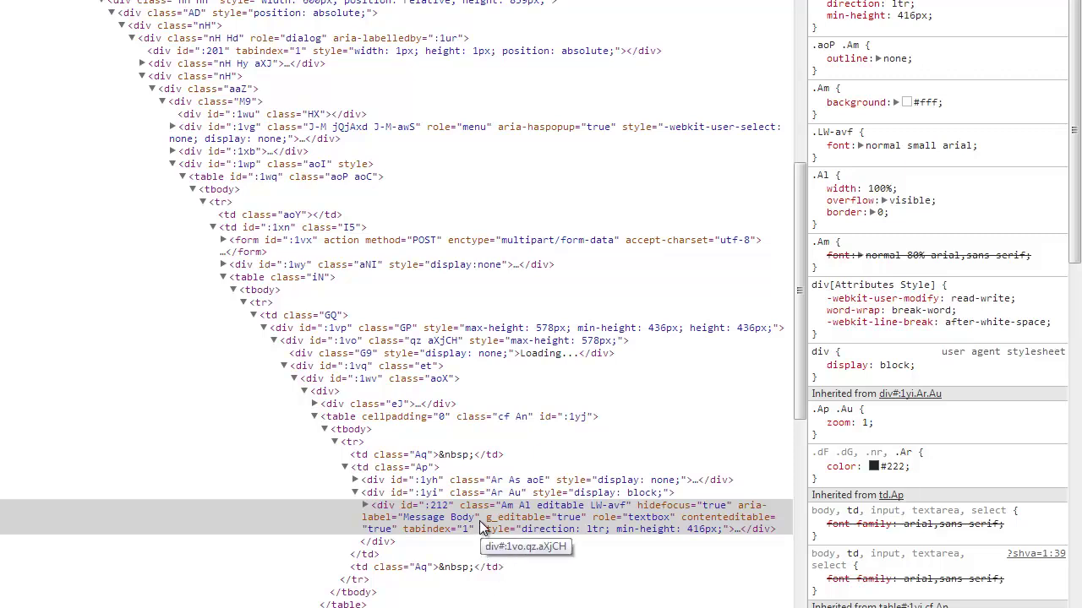
Paste the newsletter table markup over the asterisk placeholder in the message body's HTML.
right_click(479, 521)
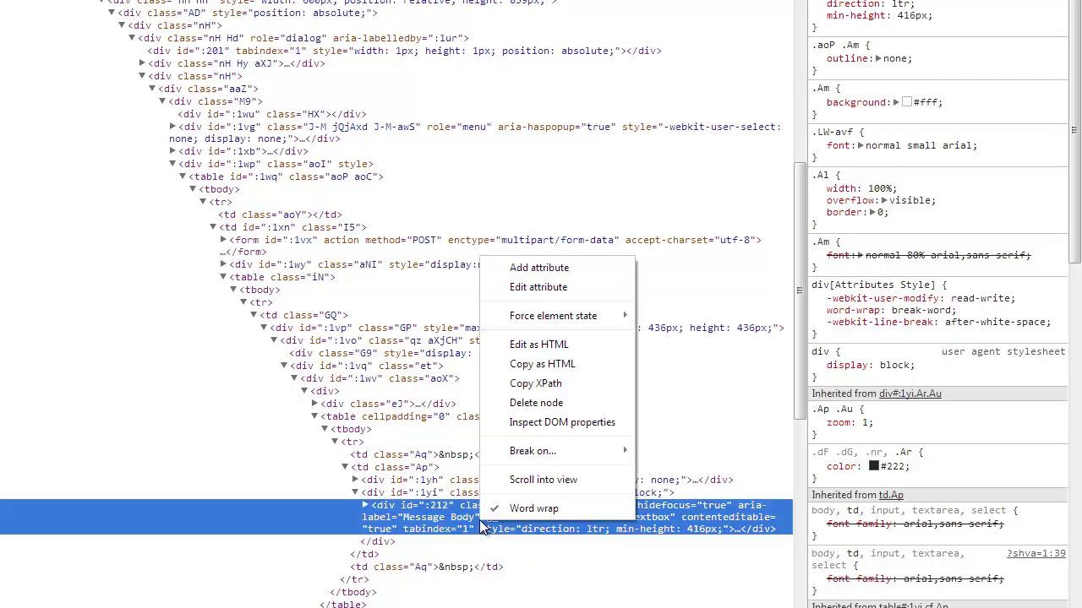
click(537, 347)
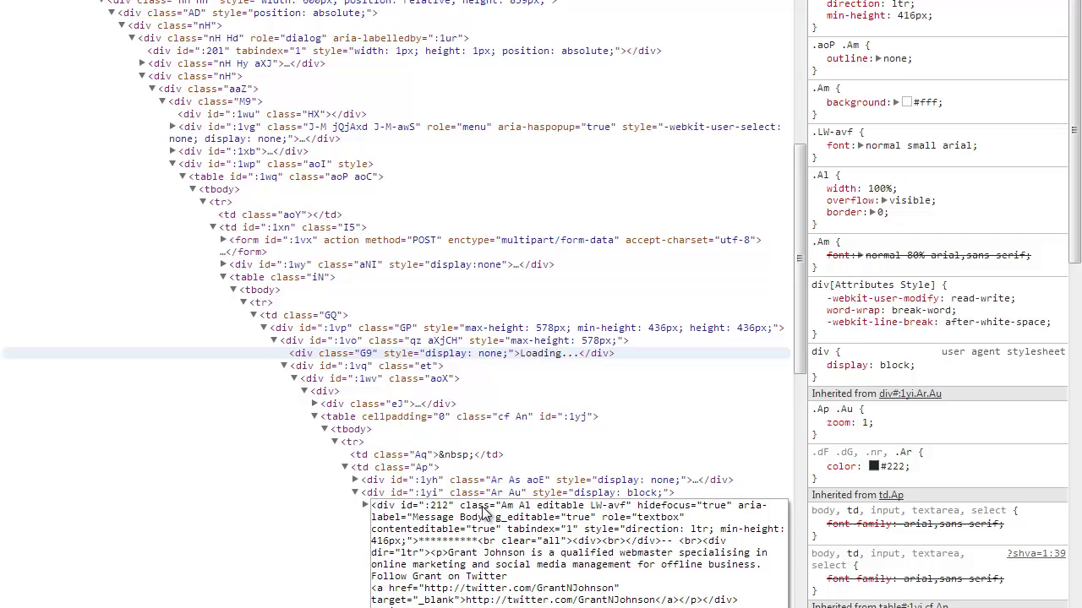
drag(478, 540, 420, 541)
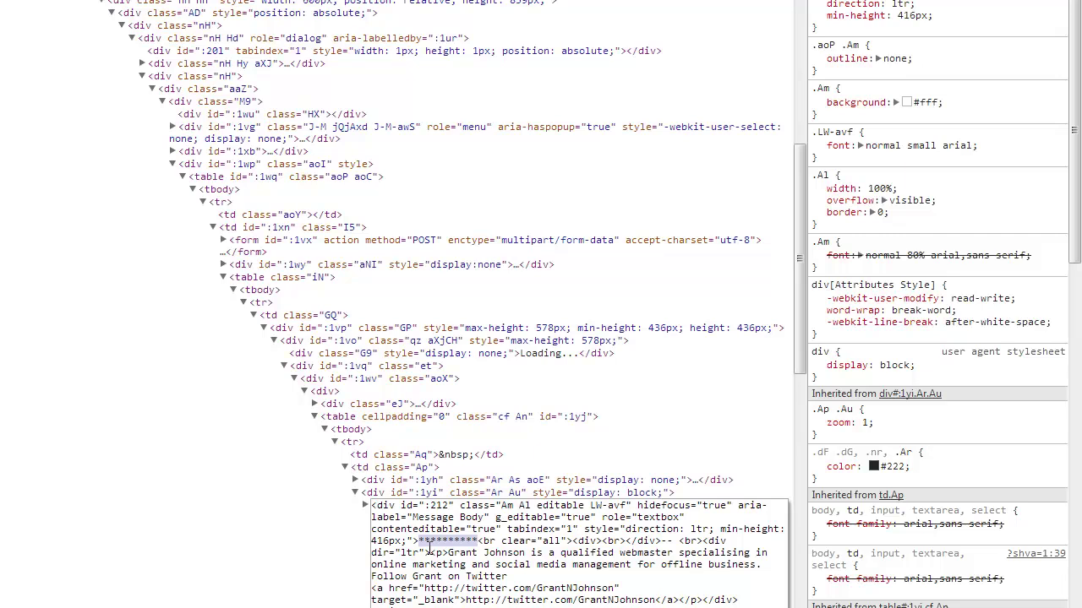
key(ctrl+v)
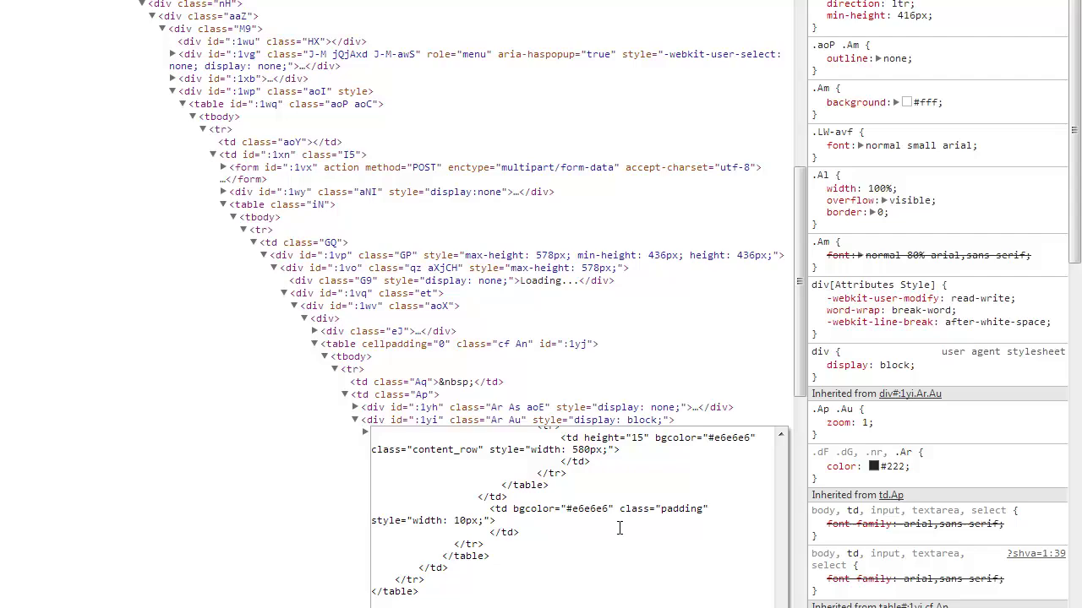
Go back to the Gmail window showing the rendered Inspired Business Group newsletter.
scroll(620, 524, down, 2)
scroll(620, 524, down, 4)
scroll(621, 535, up, 4)
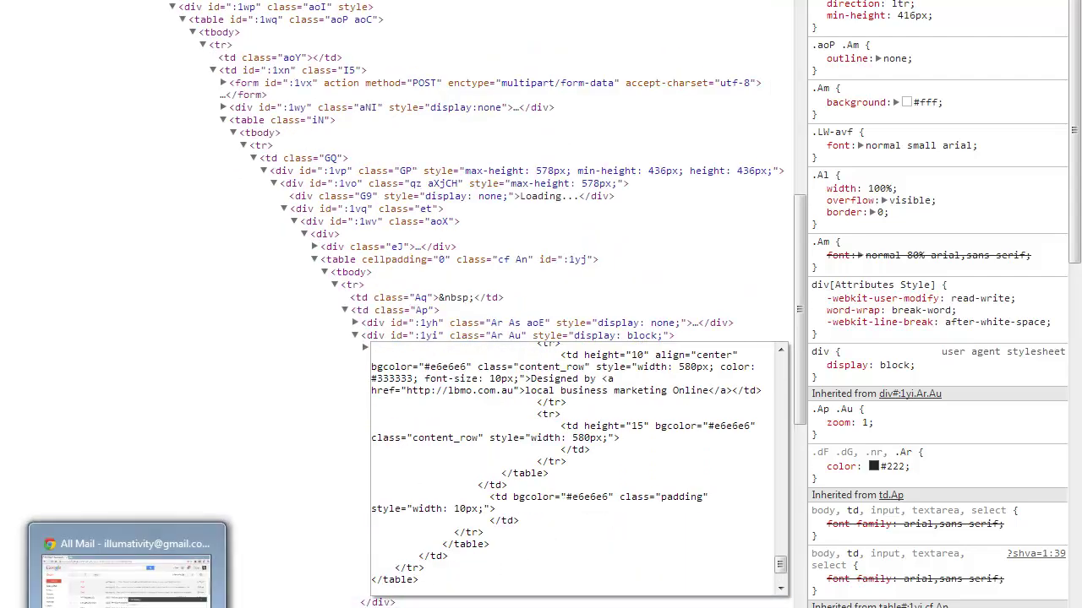
click(127, 566)
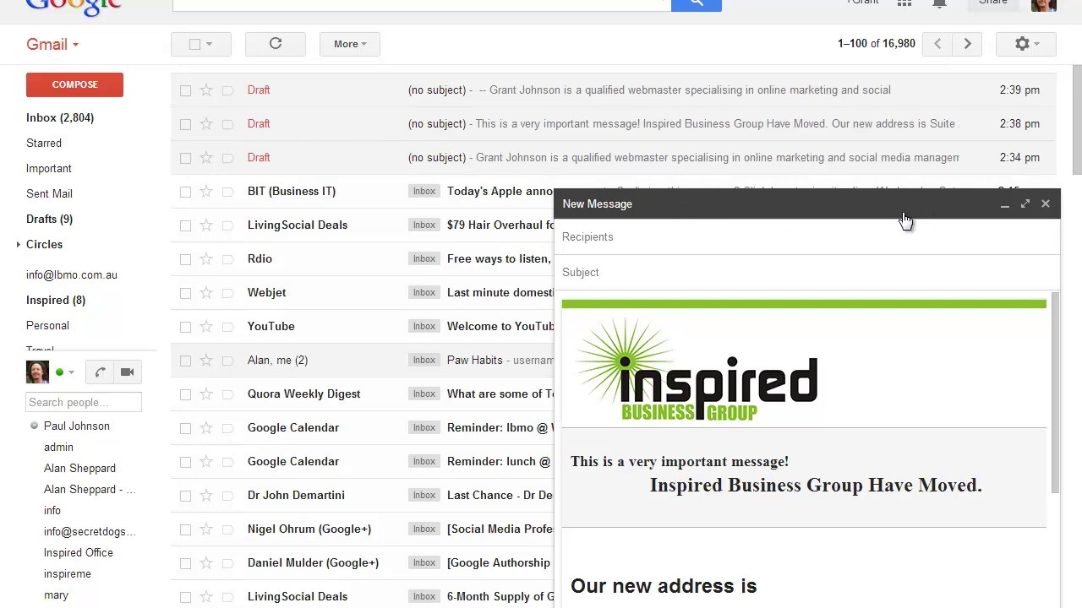
Pop out the draft and scroll through the pasted newsletter body to check it.
click(1018, 206)
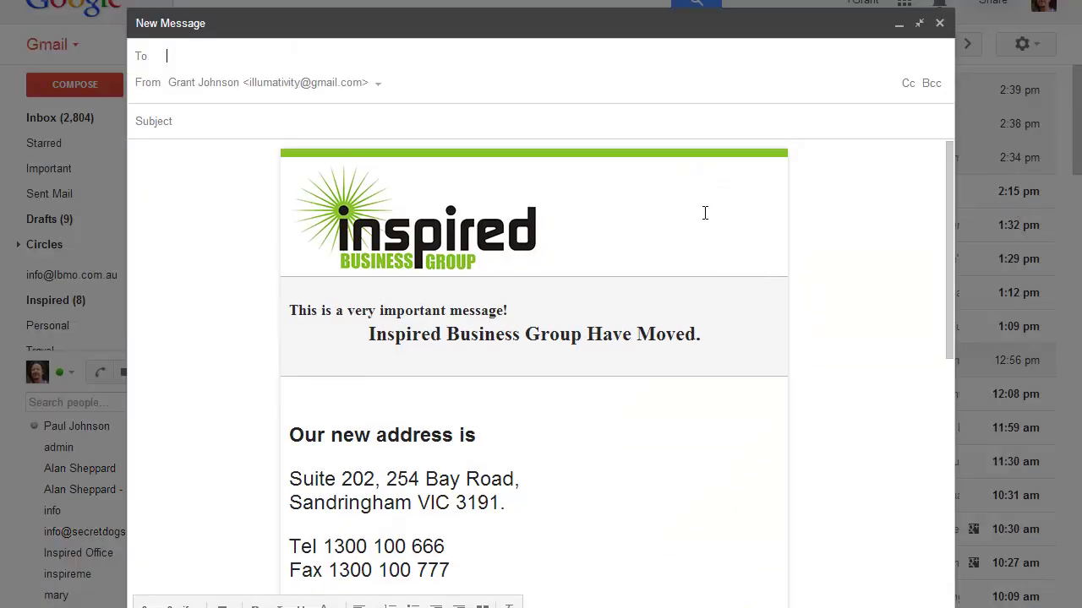
scroll(647, 245, down, 2)
scroll(646, 245, down, 3)
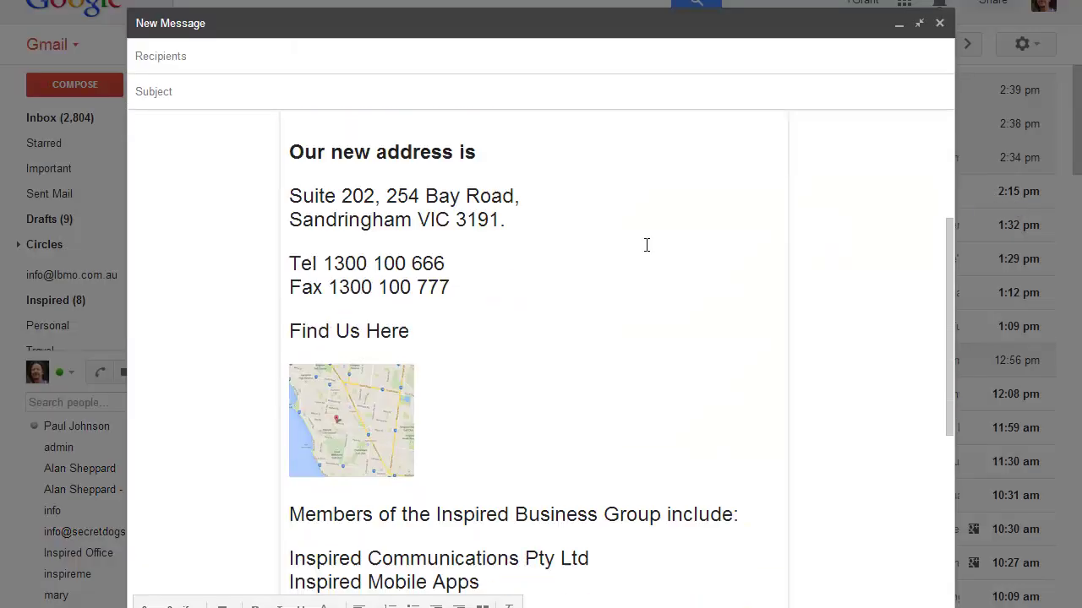
scroll(646, 245, down, 2)
scroll(646, 245, down, 3)
scroll(647, 245, down, 1)
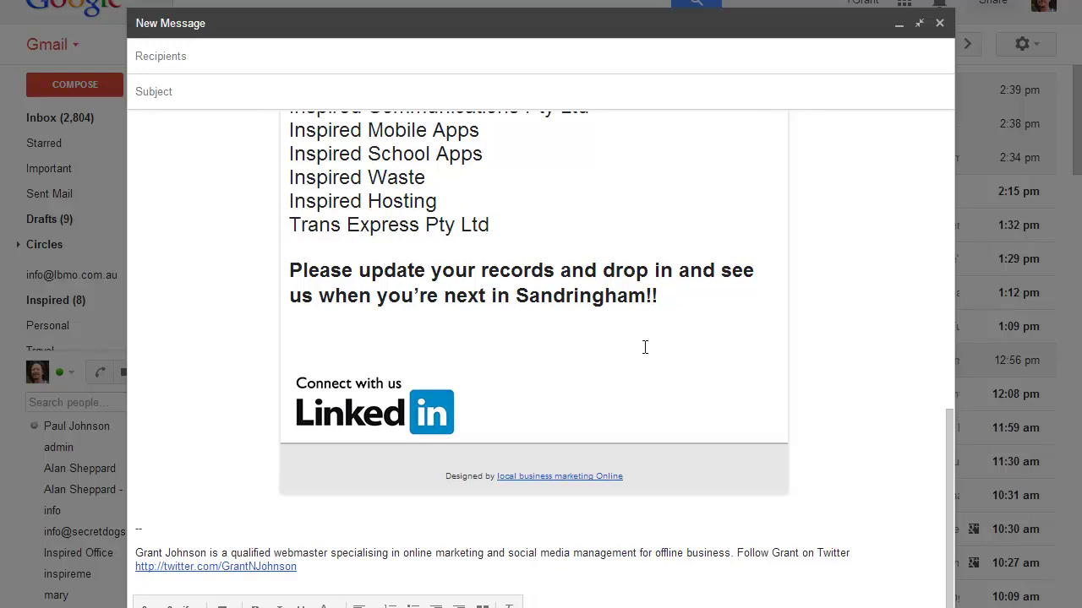
scroll(645, 347, up, 2)
scroll(643, 347, up, 1)
scroll(643, 346, up, 3)
scroll(642, 348, up, 2)
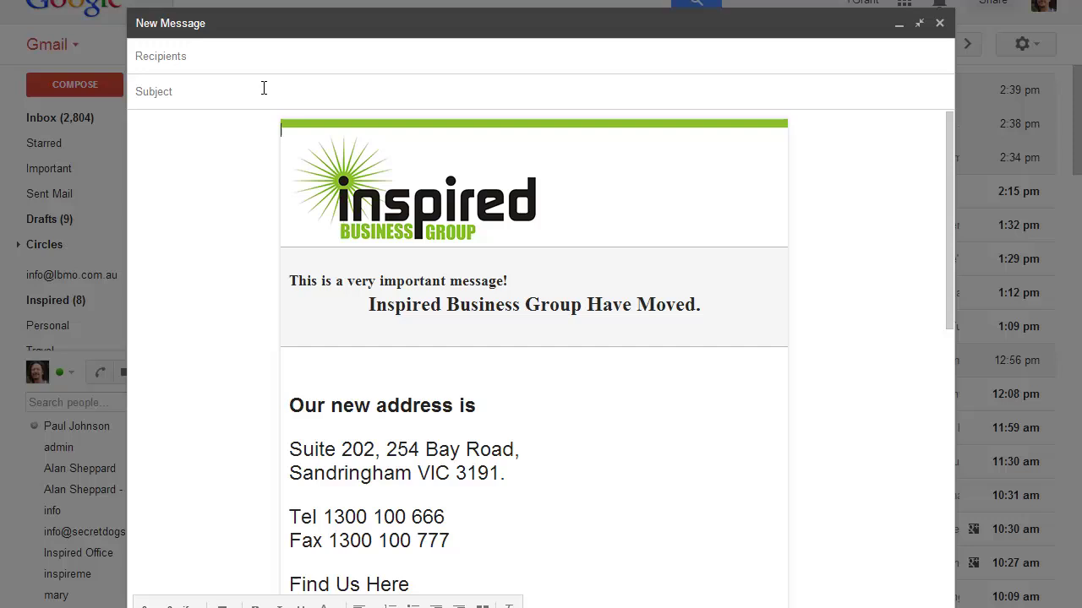
Address the email to the info contact, give it the subject 'Html email', and send it.
click(258, 59)
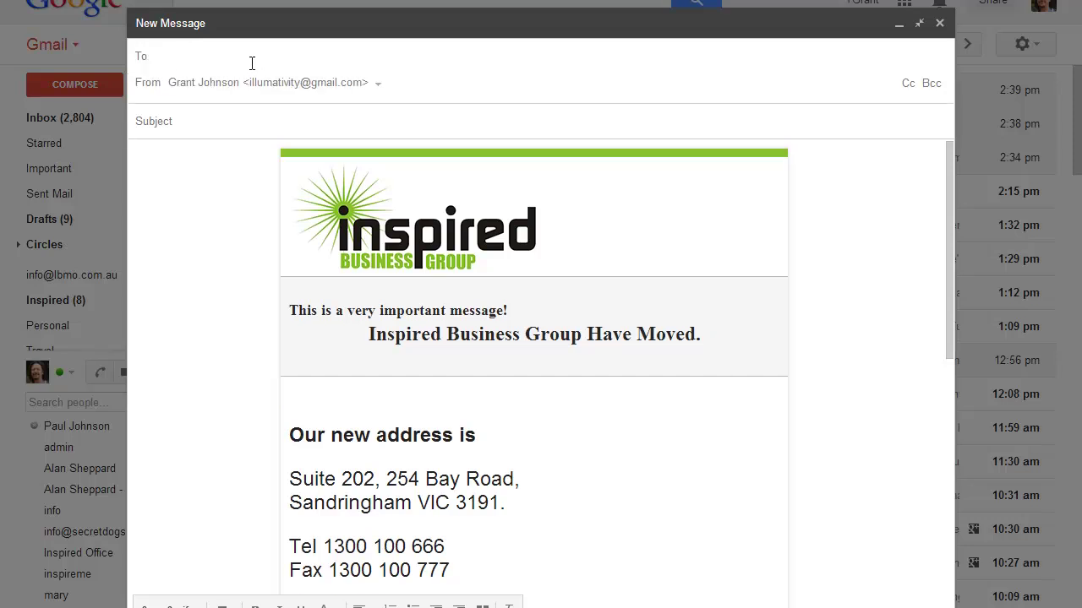
text(in)
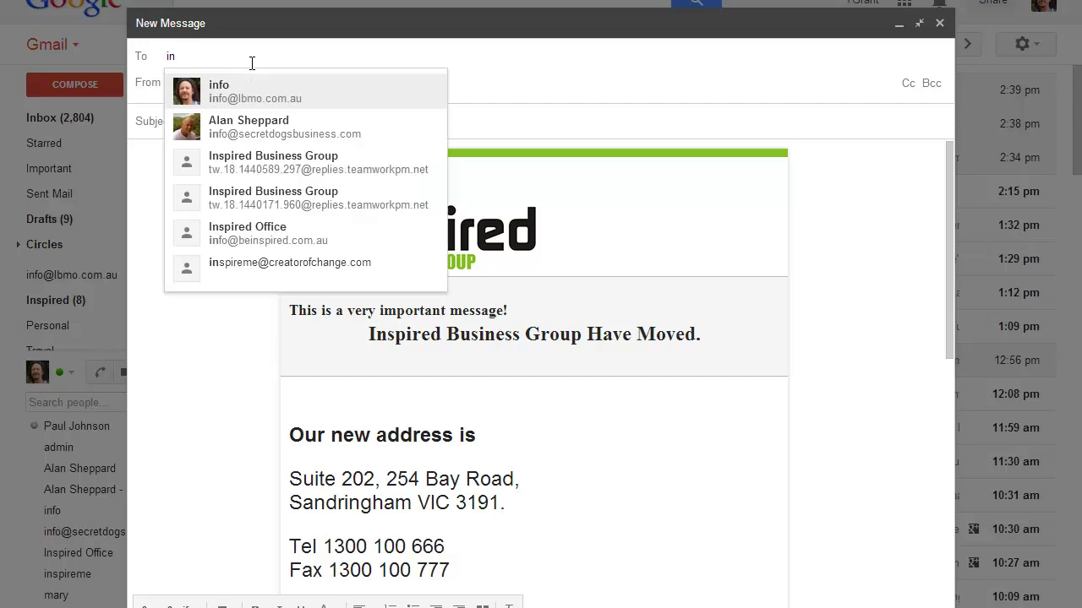
click(247, 85)
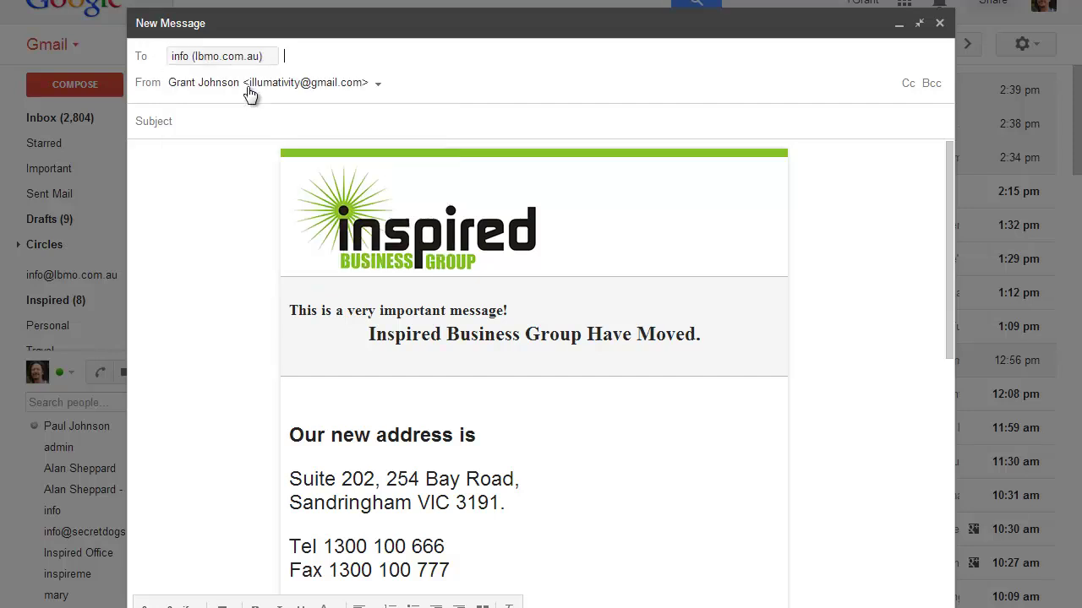
click(249, 113)
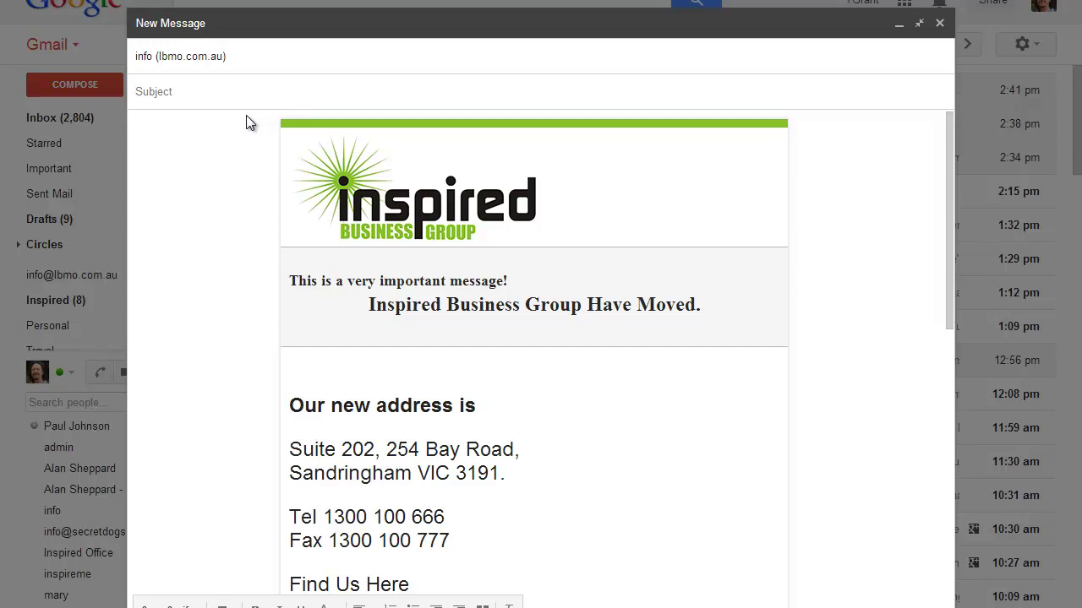
text(Html email)
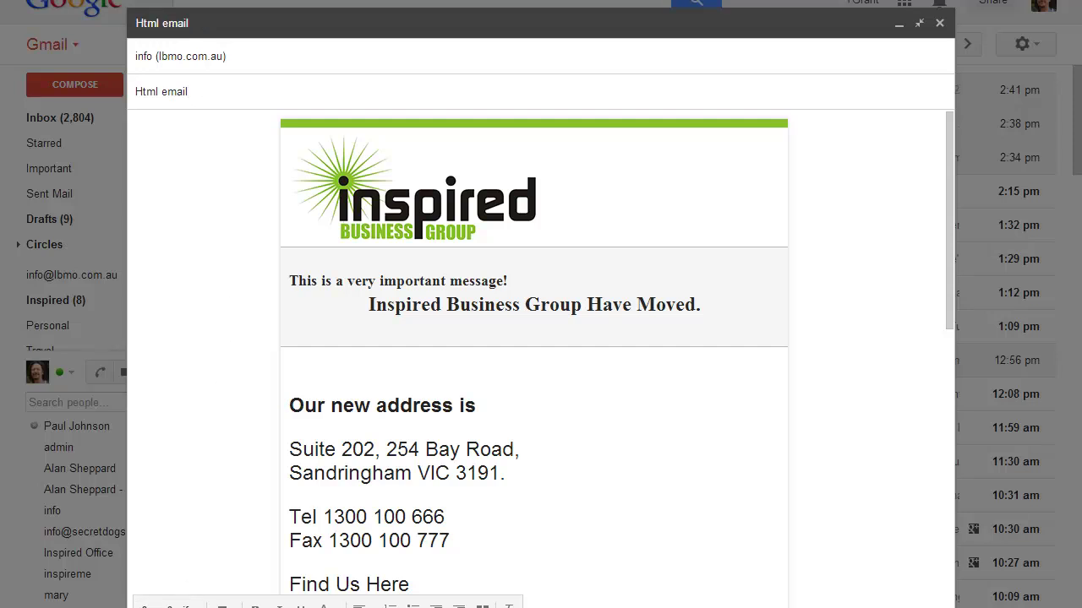
key(Escape)
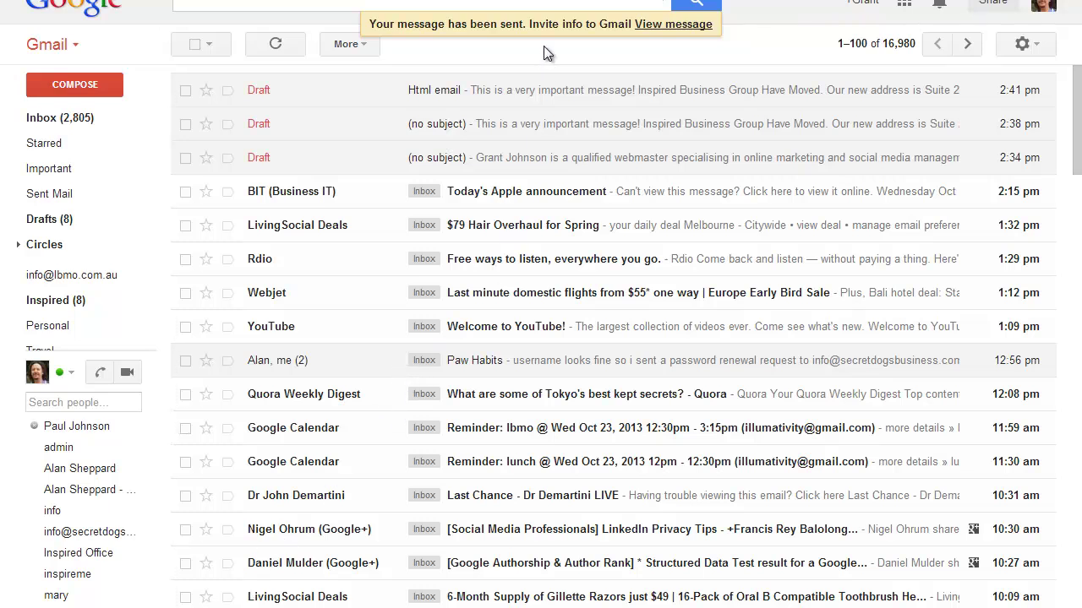
View the sent 'Html email' message and scroll through the rendered newsletter.
click(654, 25)
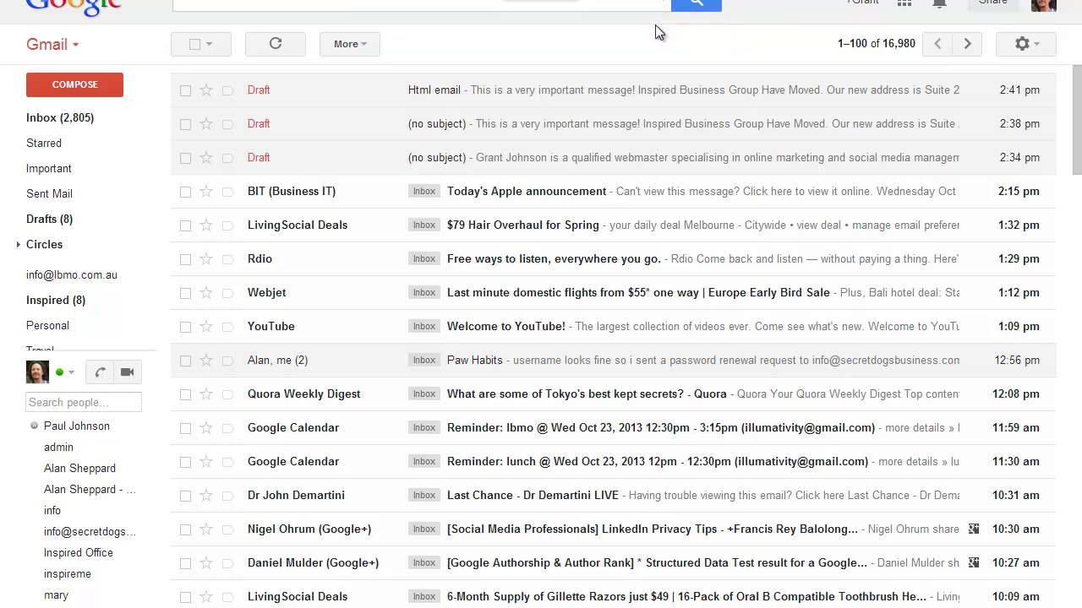
scroll(518, 279, down, 3)
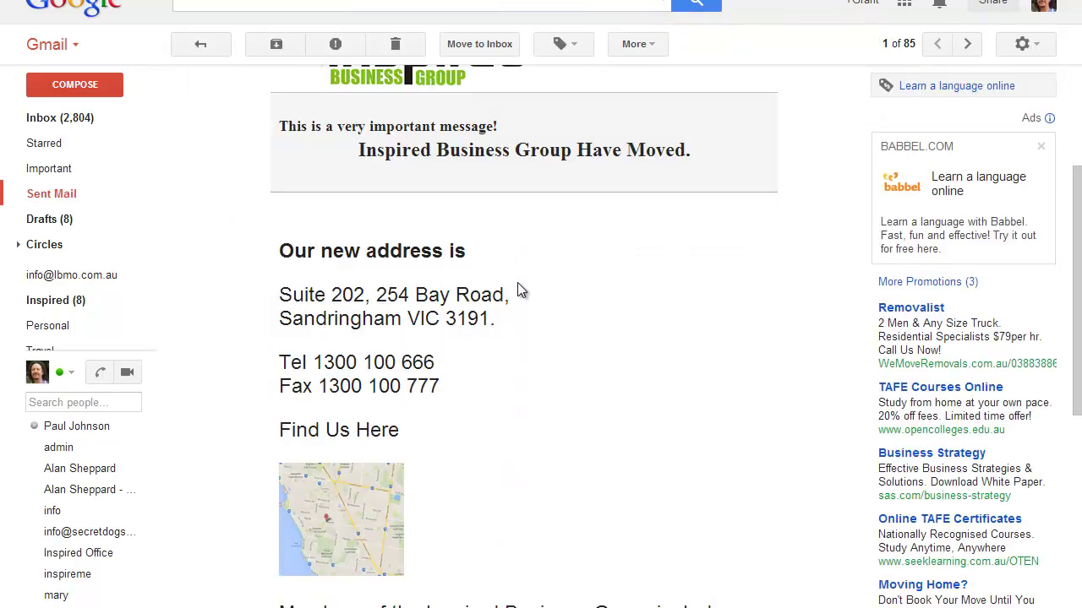
scroll(517, 283, down, 2)
scroll(517, 282, down, 2)
scroll(518, 289, down, 2)
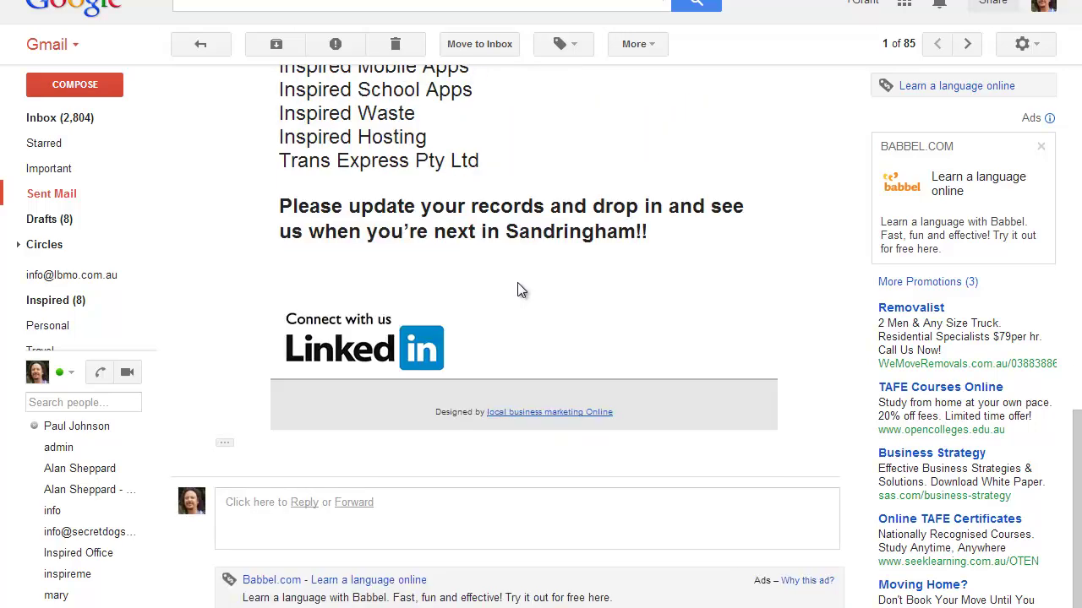
scroll(518, 289, up, 5)
scroll(518, 289, up, 6)
scroll(519, 289, up, 1)
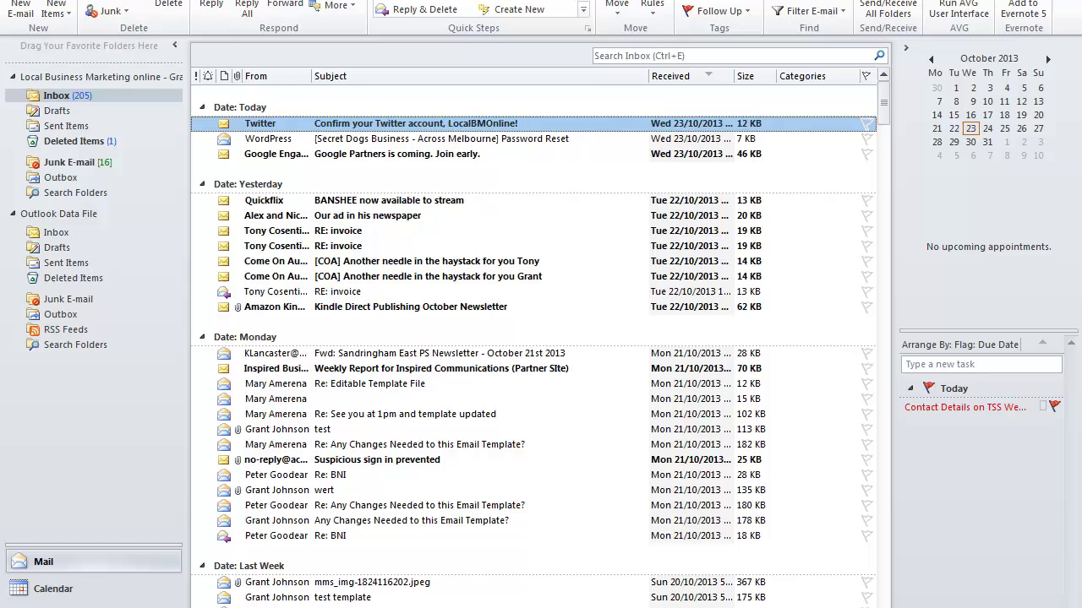
Send/Receive all folders, open the 'Html email' message in its own window, and scroll through it.
click(874, 11)
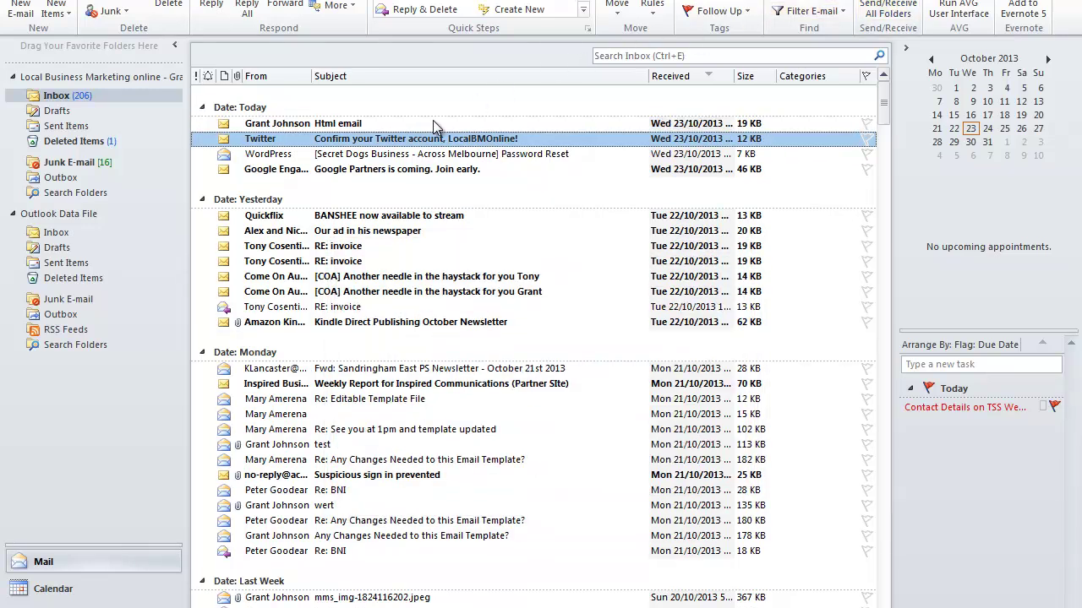
click(326, 124)
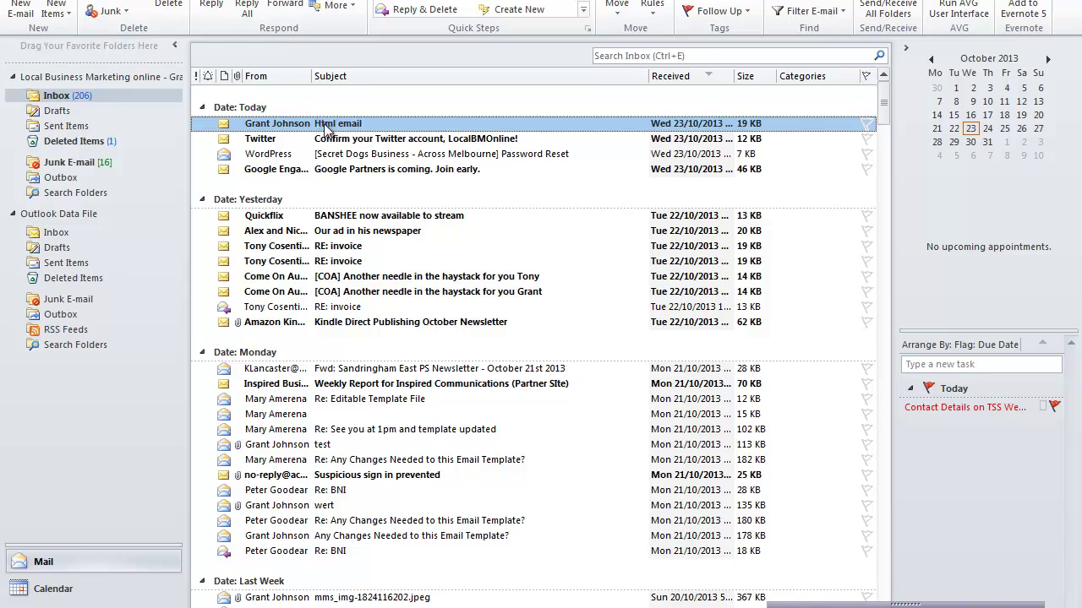
double_click(325, 124)
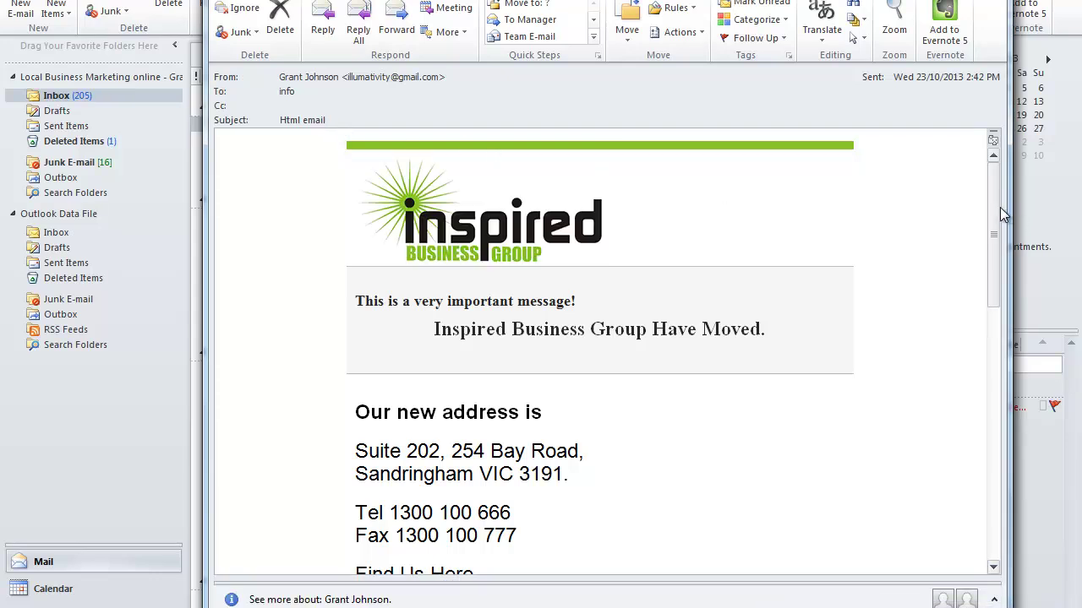
drag(995, 193, 998, 406)
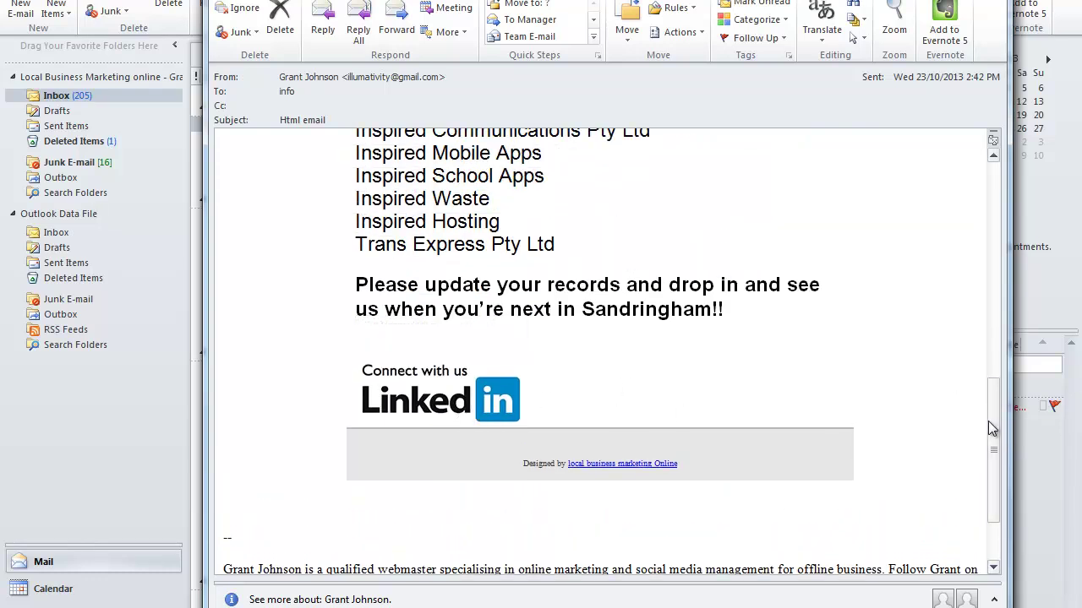
drag(991, 429, 988, 189)
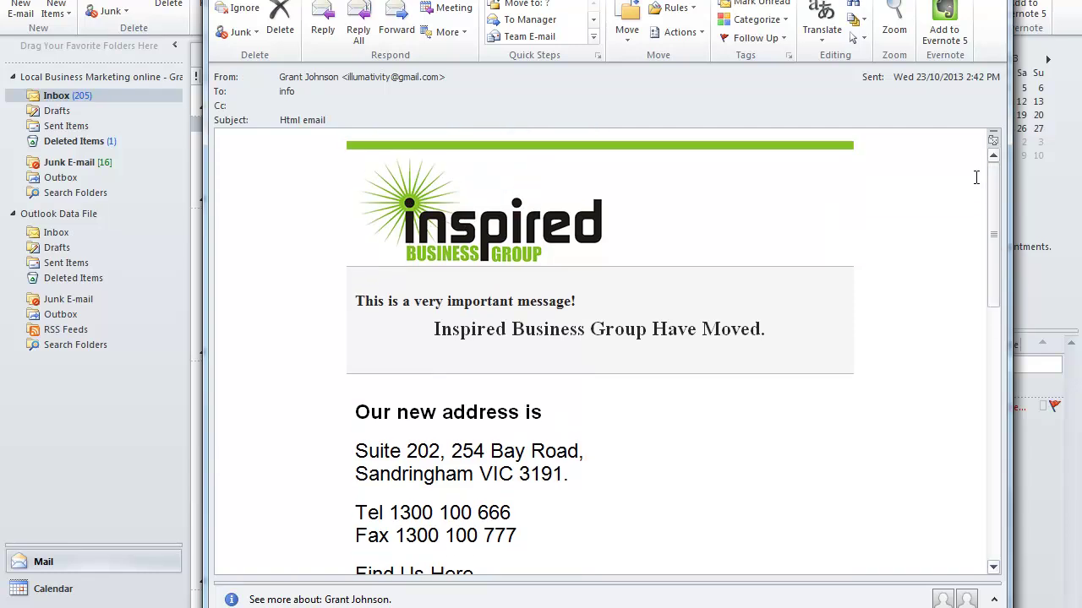